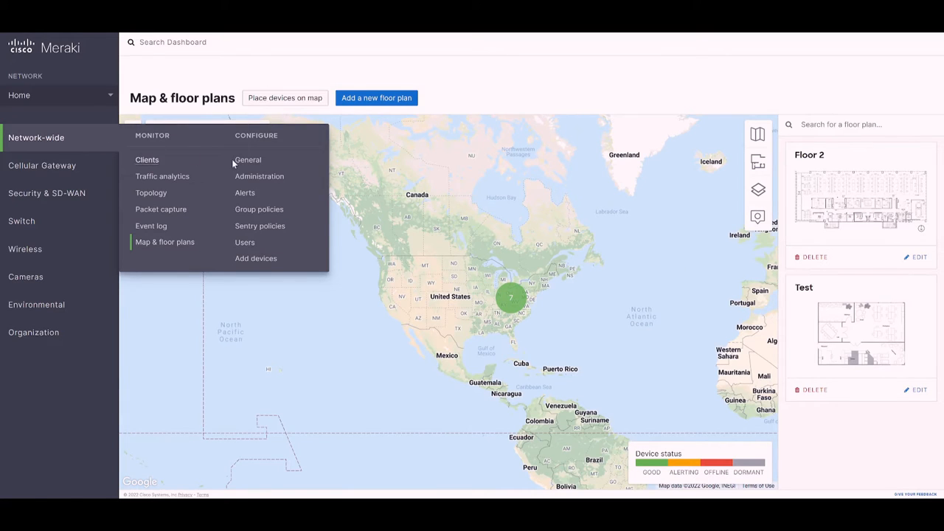
# Enable the Scanning API under Location and scanning in the network's general settings
pyautogui.click(255, 165)
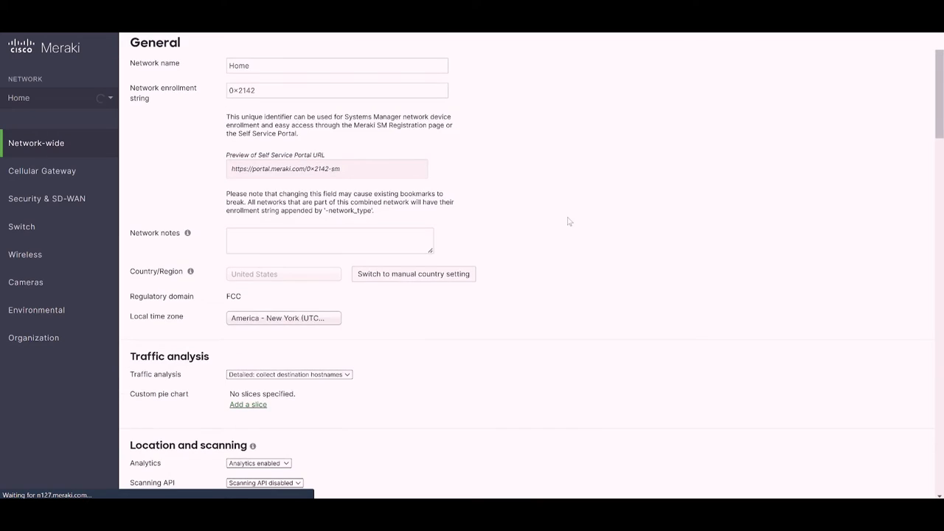
pyautogui.scroll(-3, 568, 222)
pyautogui.scroll(-3, 434, 283)
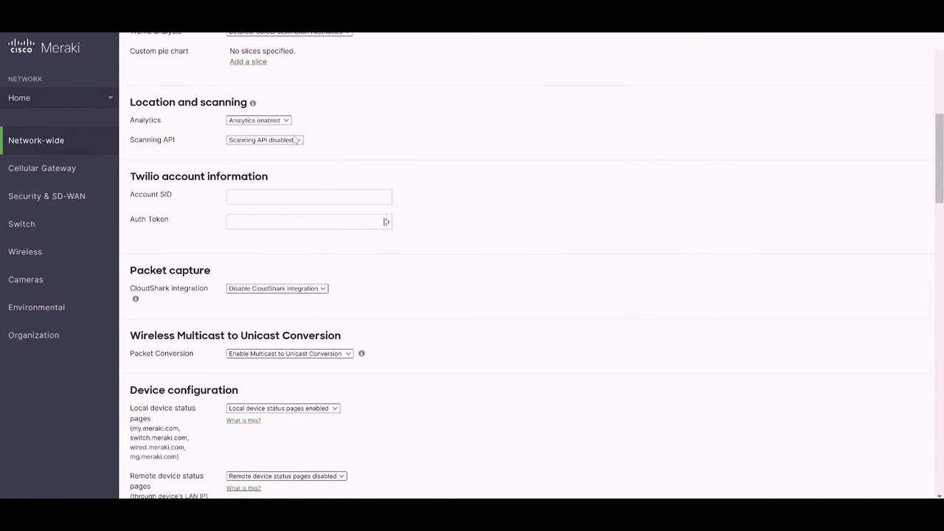
pyautogui.click(295, 141)
pyautogui.click(262, 149)
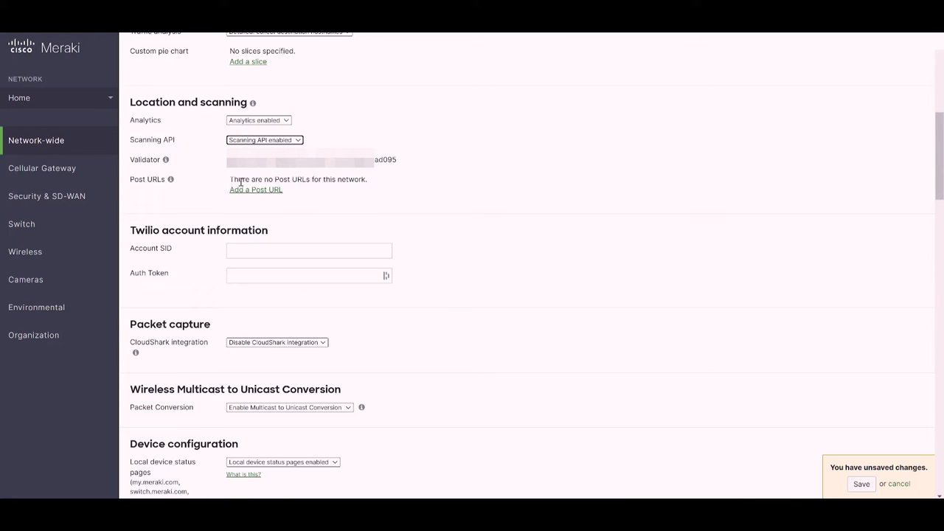
# Add a location_info post URL with a secret, API version and Bluetooth radio type, then validate it
pyautogui.click(255, 189)
pyautogui.write('https://1a...0.ngrok.io/location_info')
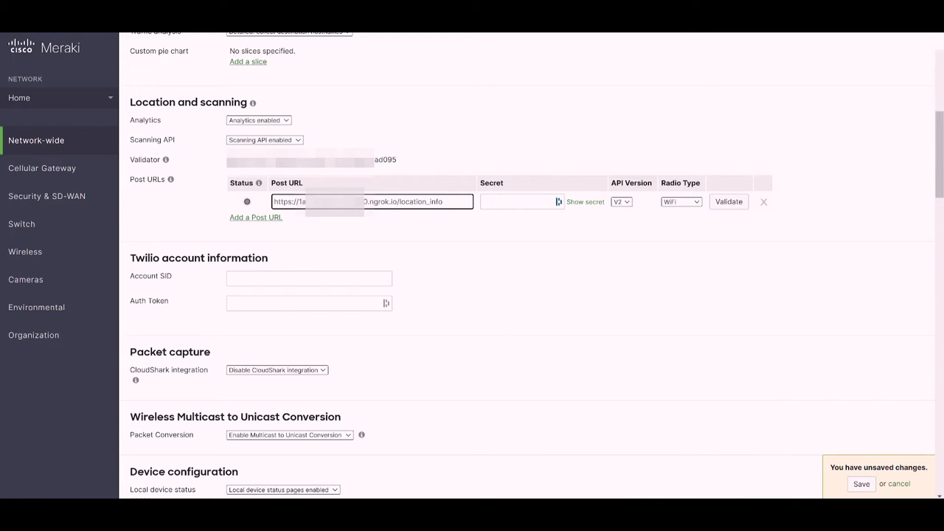
pyautogui.click(516, 201)
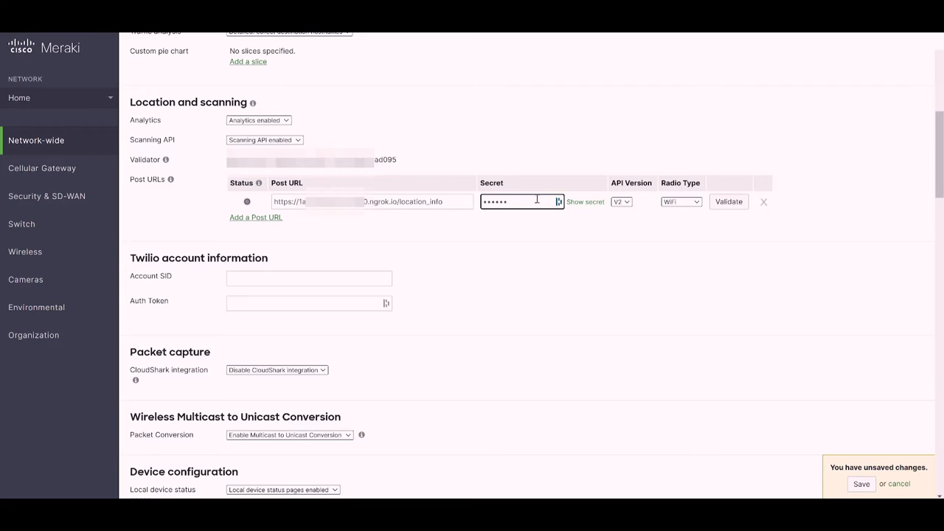
pyautogui.click(620, 201)
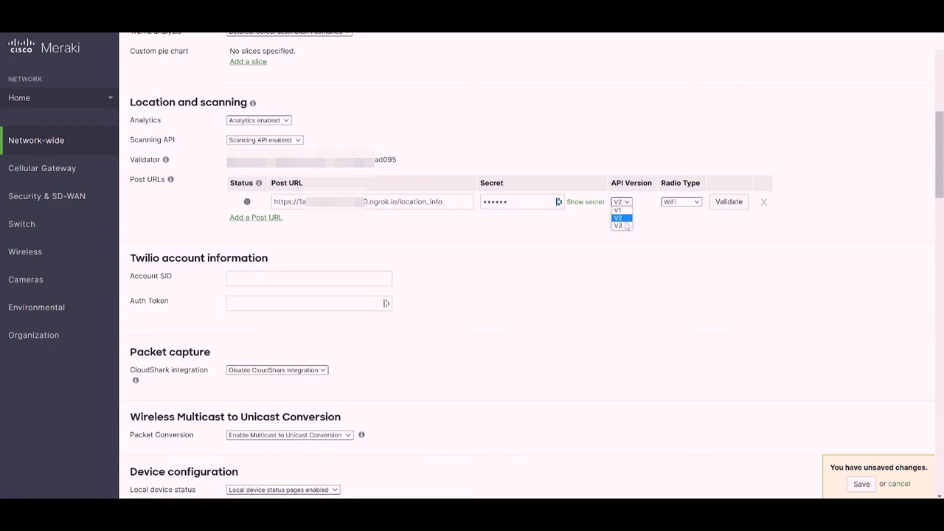
pyautogui.click(626, 225)
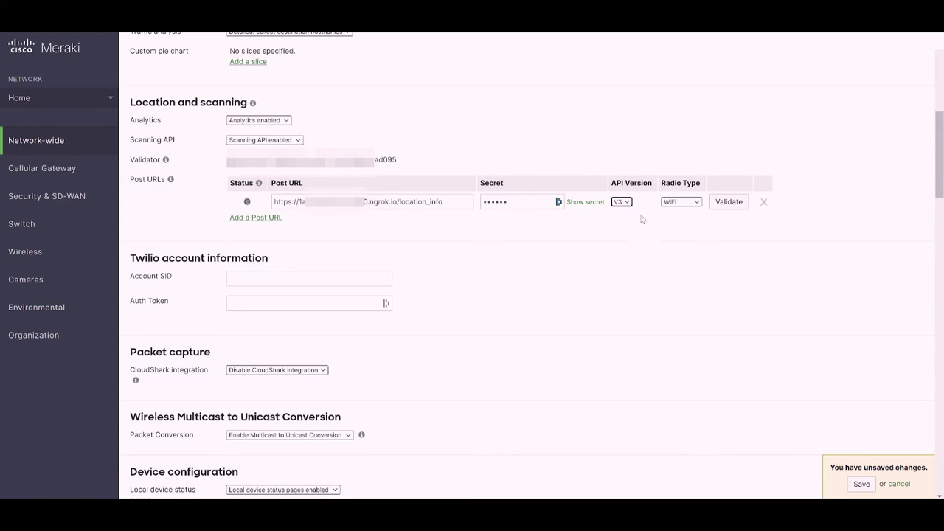
pyautogui.click(692, 202)
pyautogui.click(681, 219)
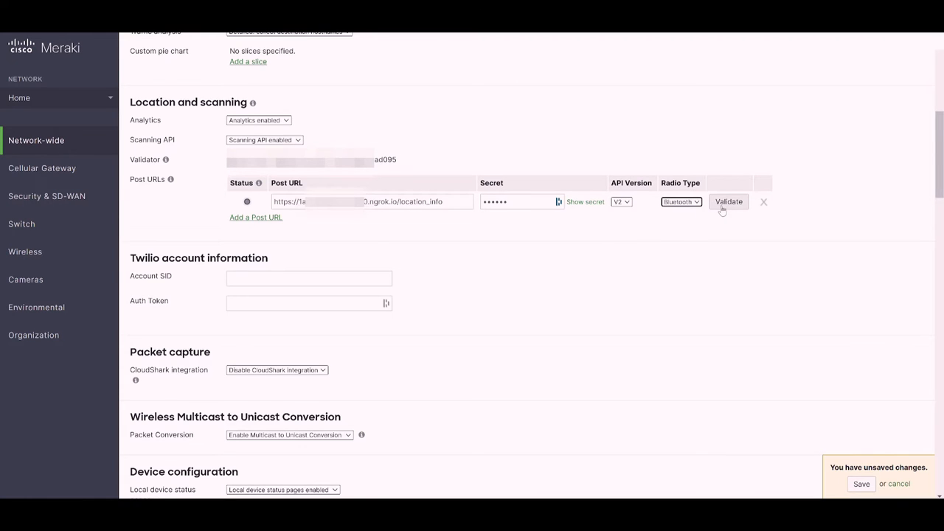
pyautogui.click(726, 203)
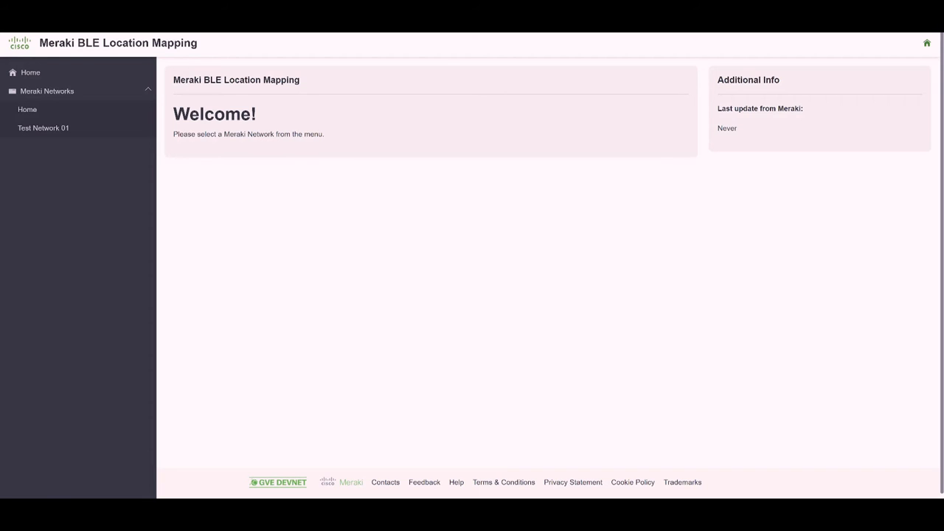
# Show the Home network's Floor 2 and Test floor plans with the map legend
pyautogui.click(41, 113)
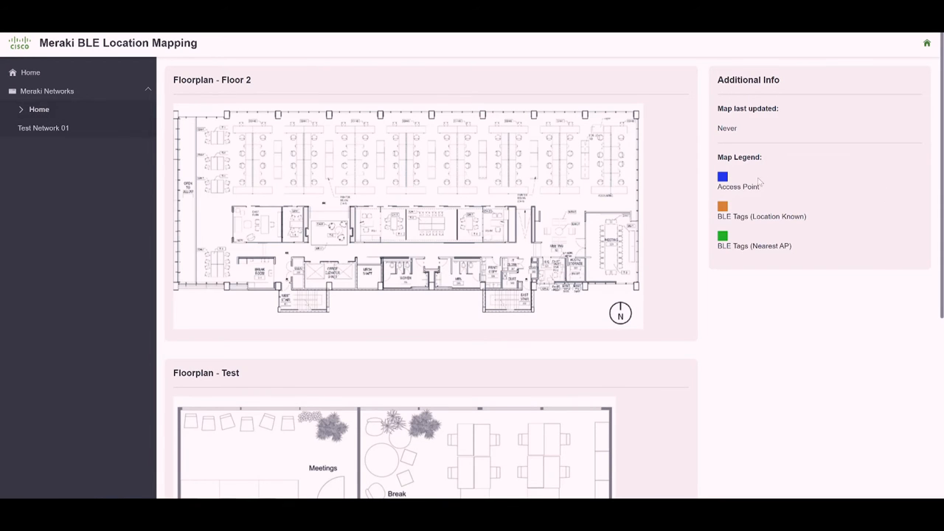
pyautogui.scroll(-1, 746, 173)
pyautogui.scroll(-4, 746, 172)
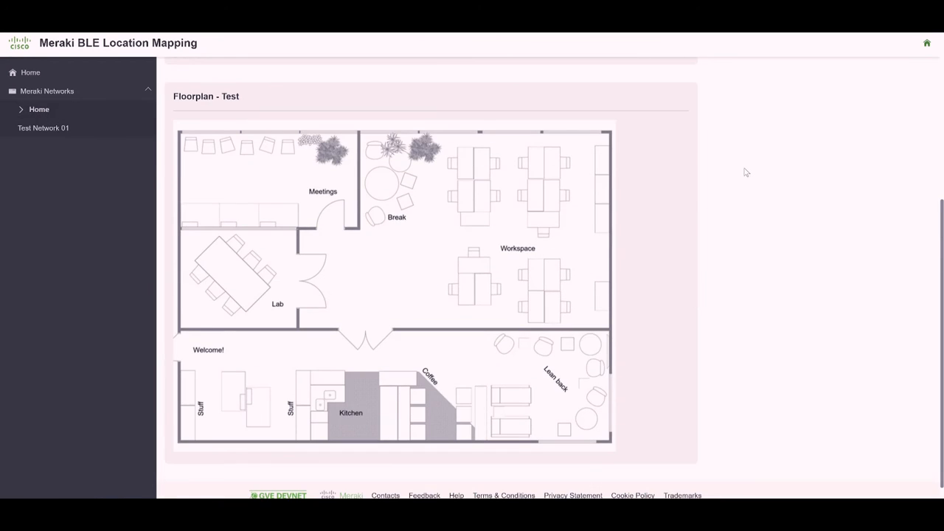
pyautogui.scroll(5, 747, 173)
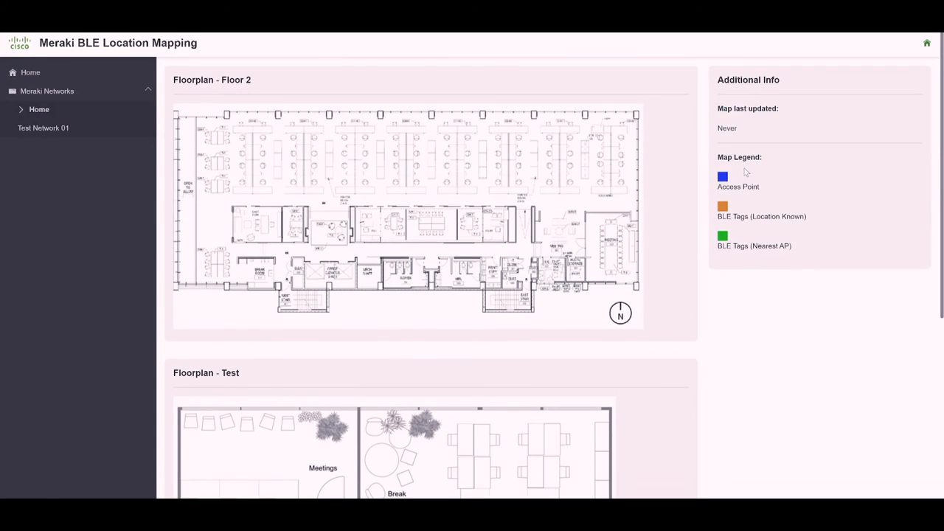